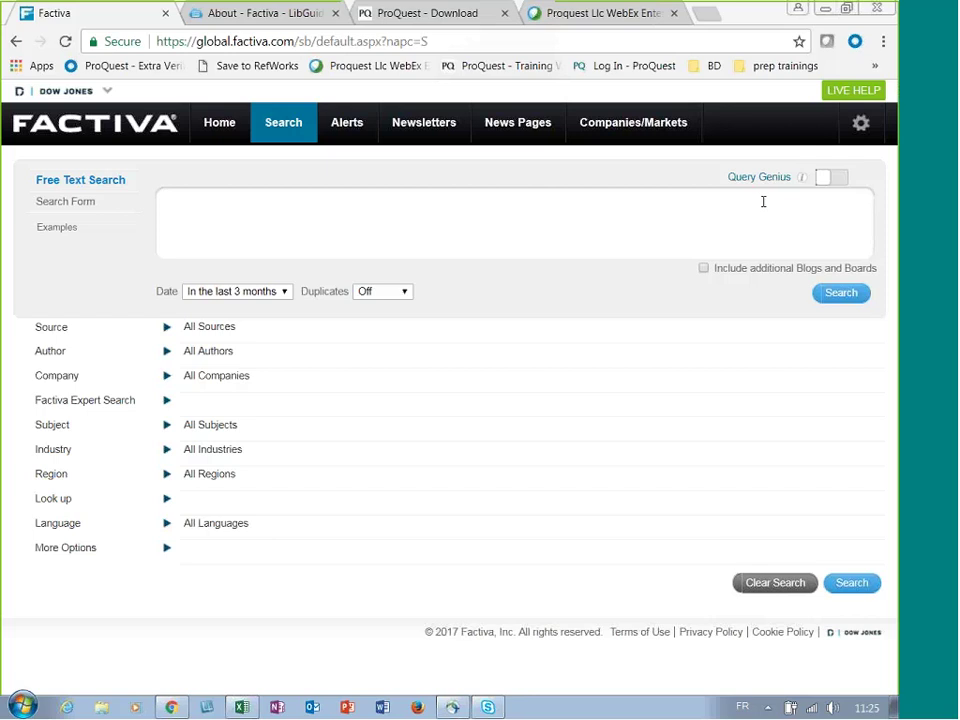
Step: Enable Query Genius and build the company condition fds=APPLC for Apple Inc
click(823, 180)
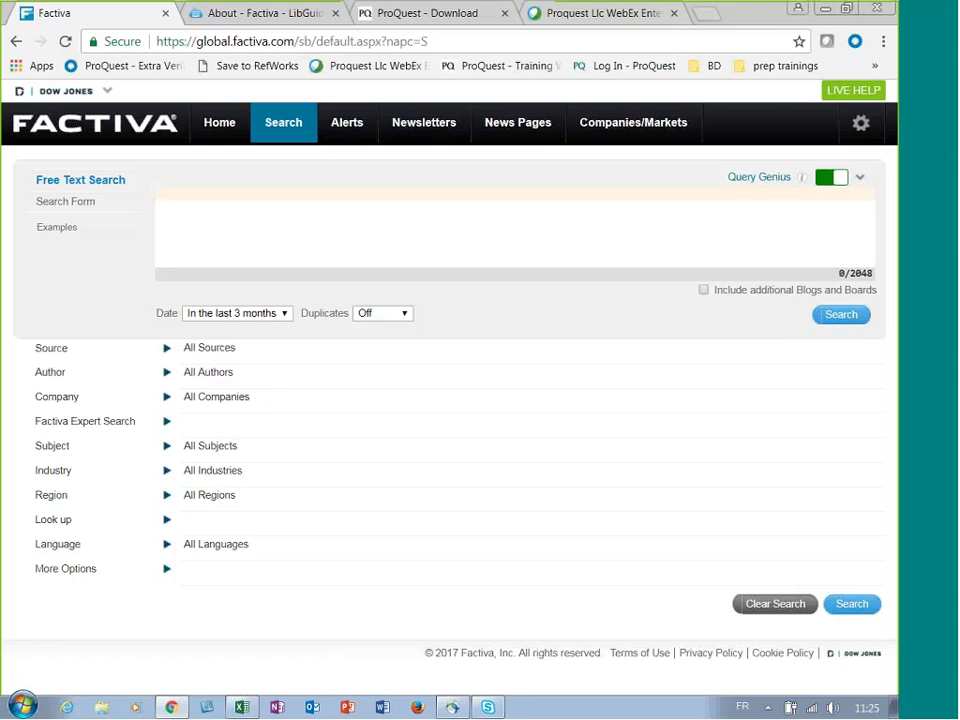
text(c)
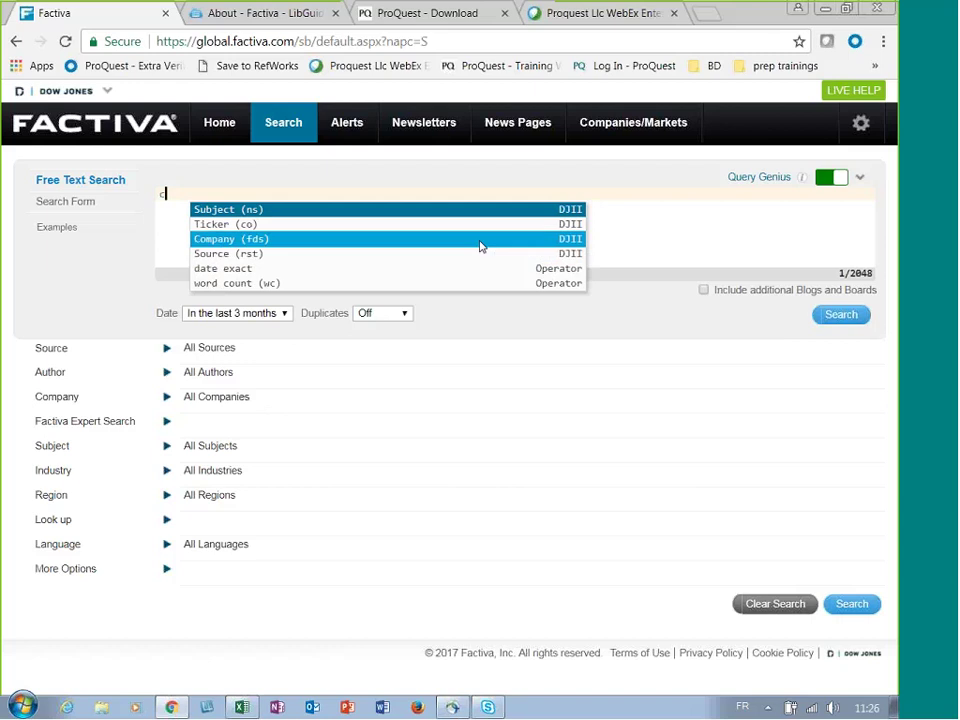
click(480, 246)
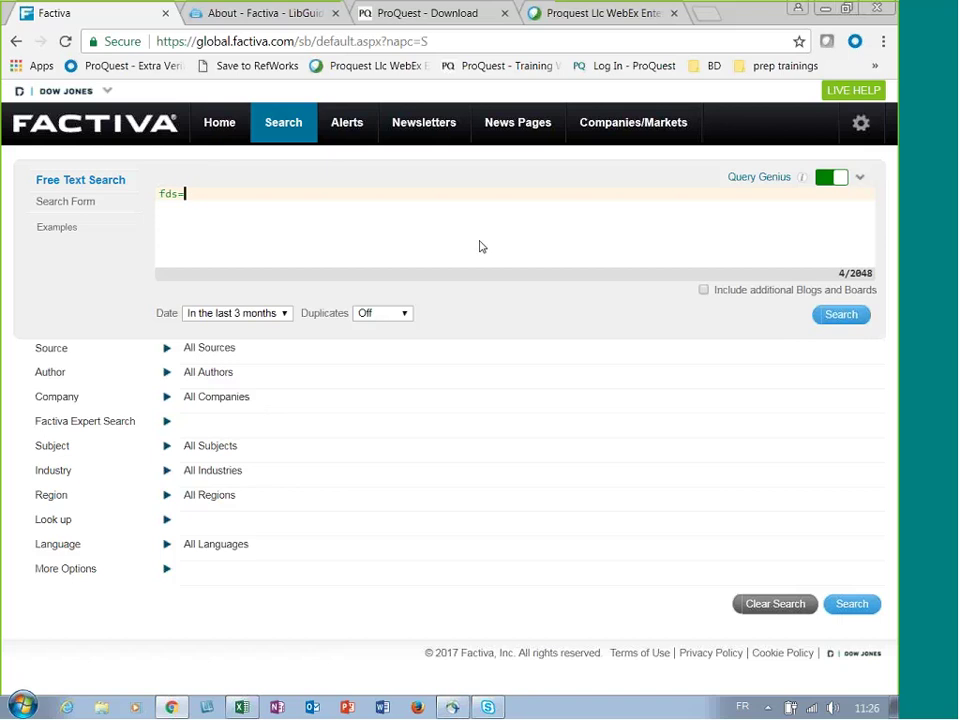
text(a)
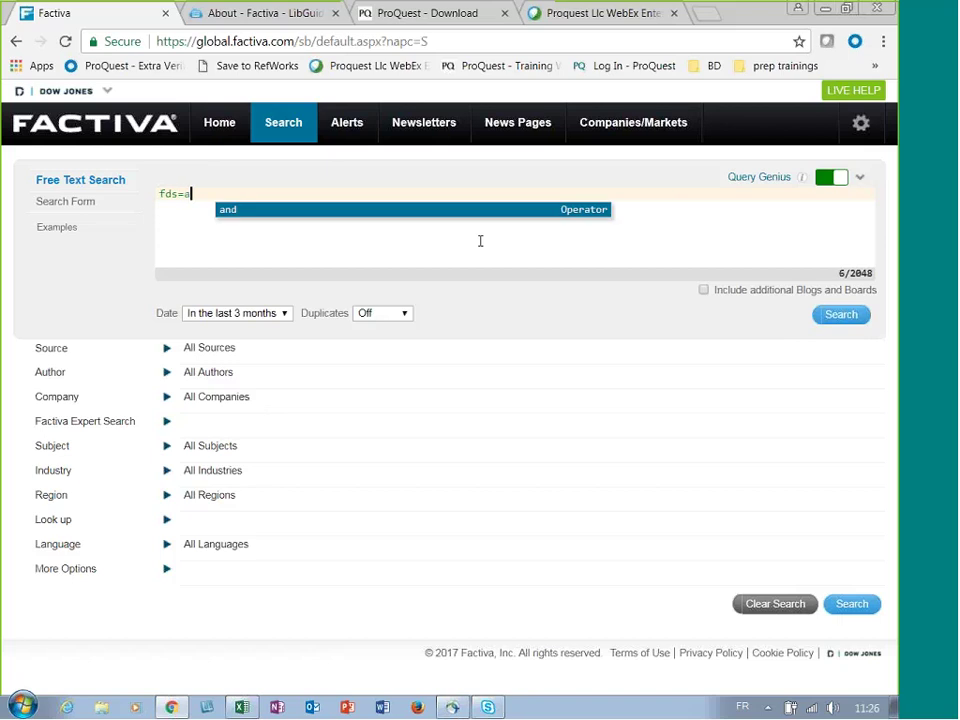
text(ppl)
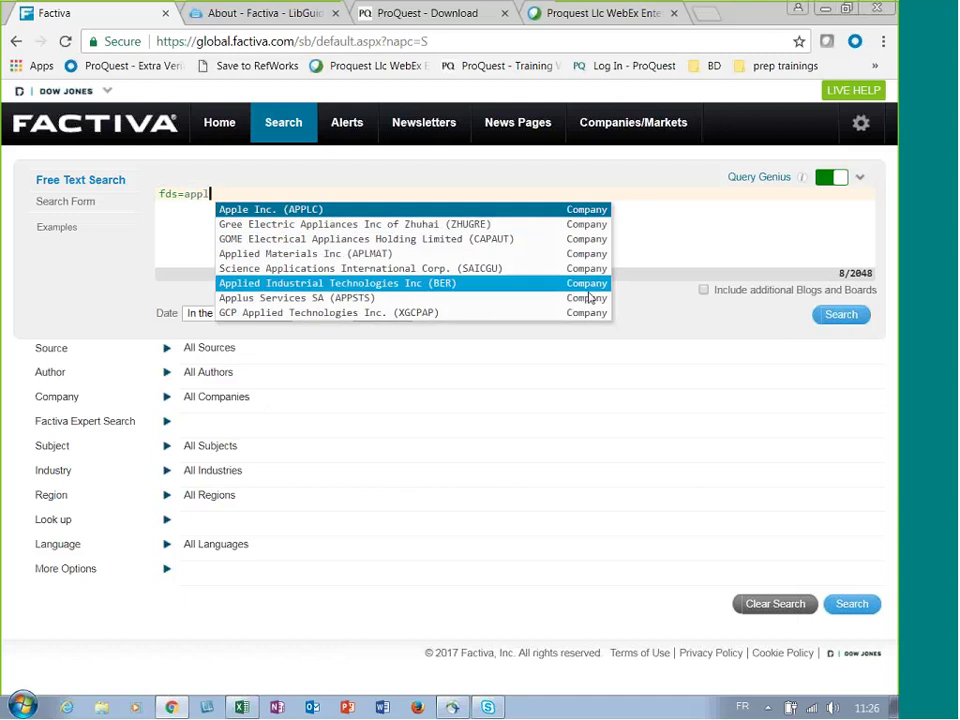
click(529, 210)
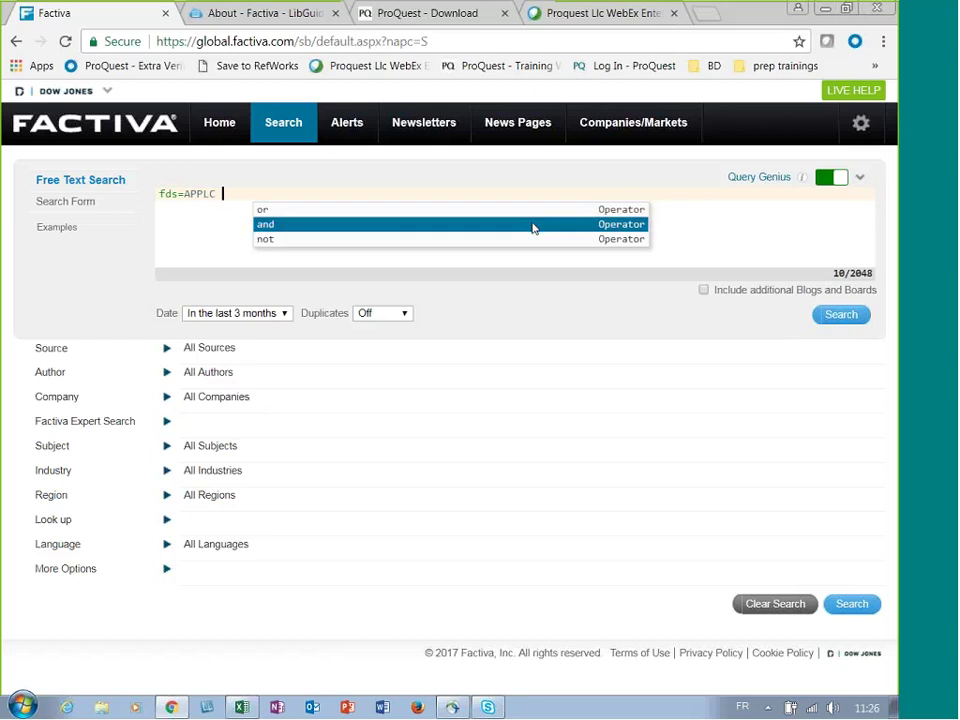
Step: Append 'and ns=C22' for New Products/Services, followed by another 'and' operator
click(532, 226)
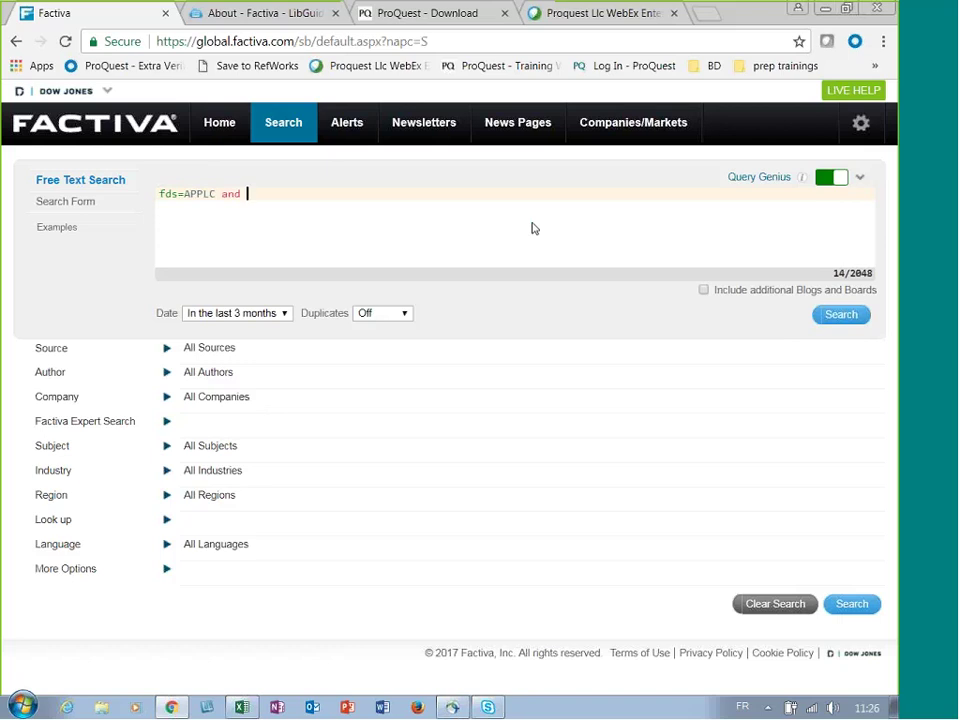
text(s)
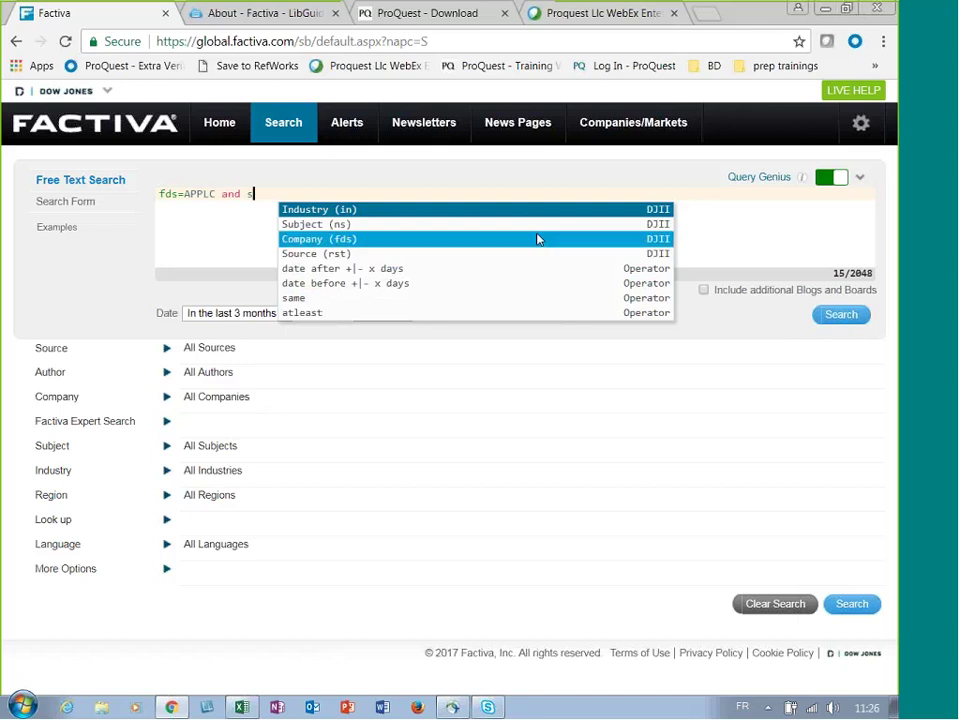
click(536, 231)
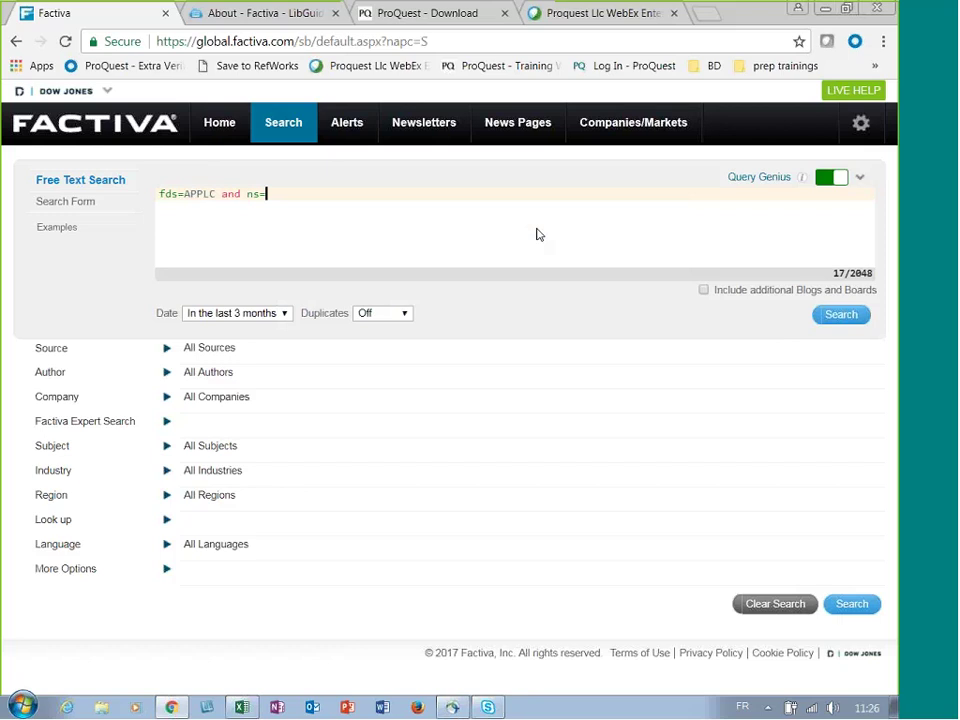
text(n)
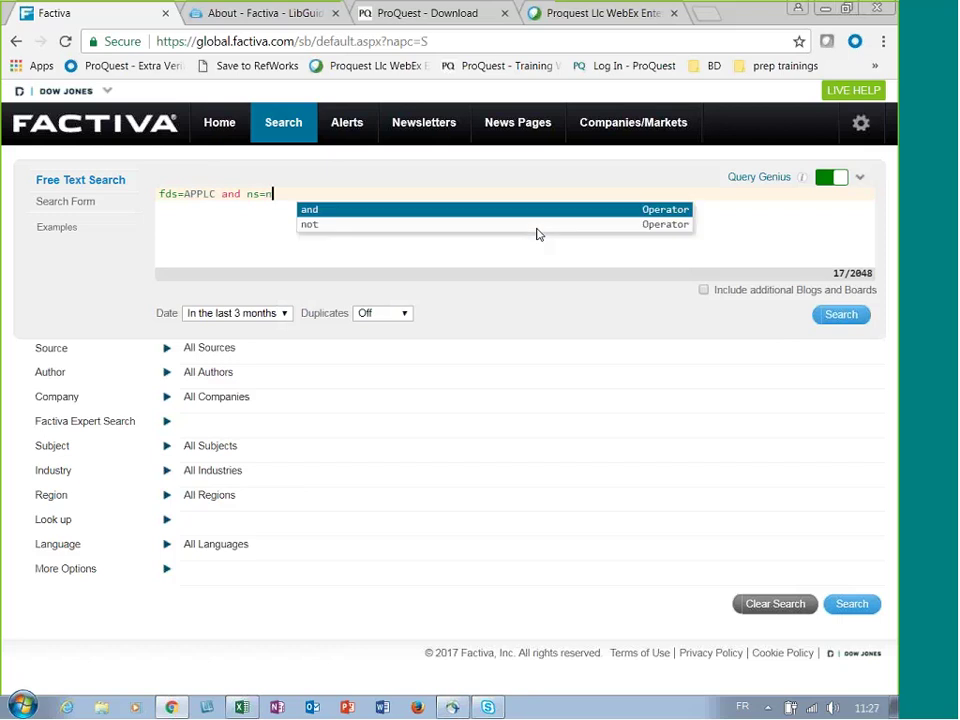
text(e)
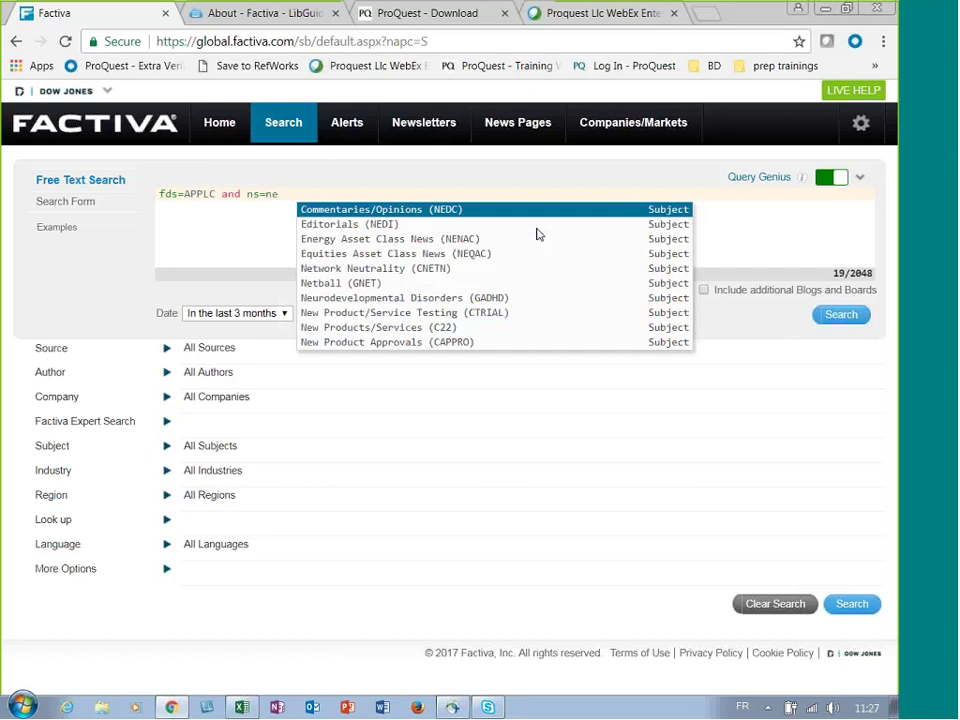
click(533, 333)
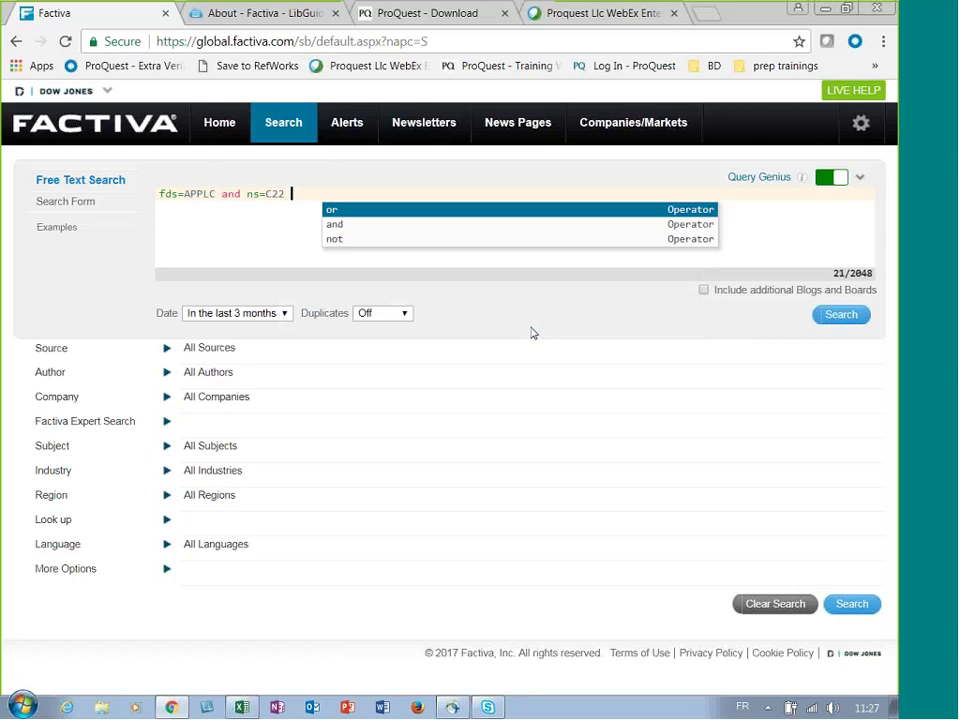
key(Down)
key(Return)
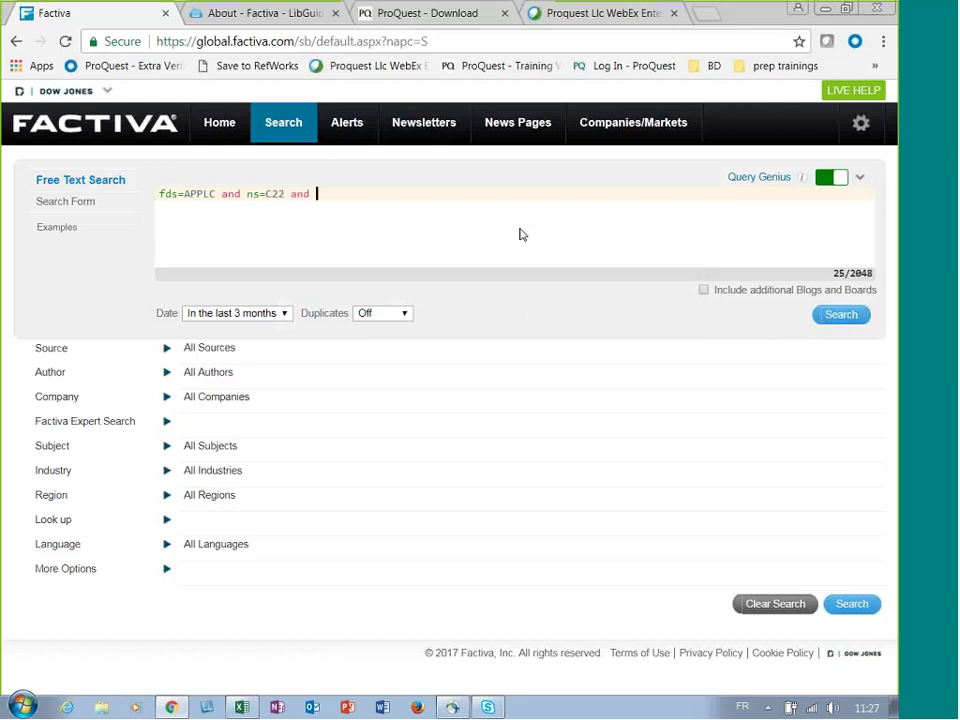
Step: Add the condition 'date after -30' followed by an 'and' operator
text(d)
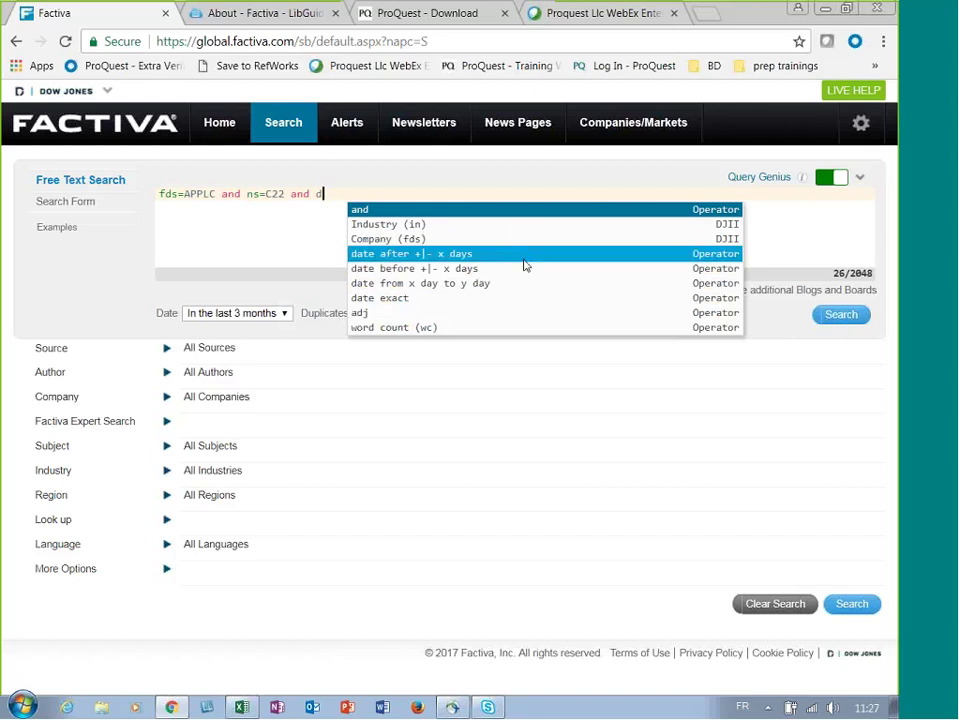
click(521, 253)
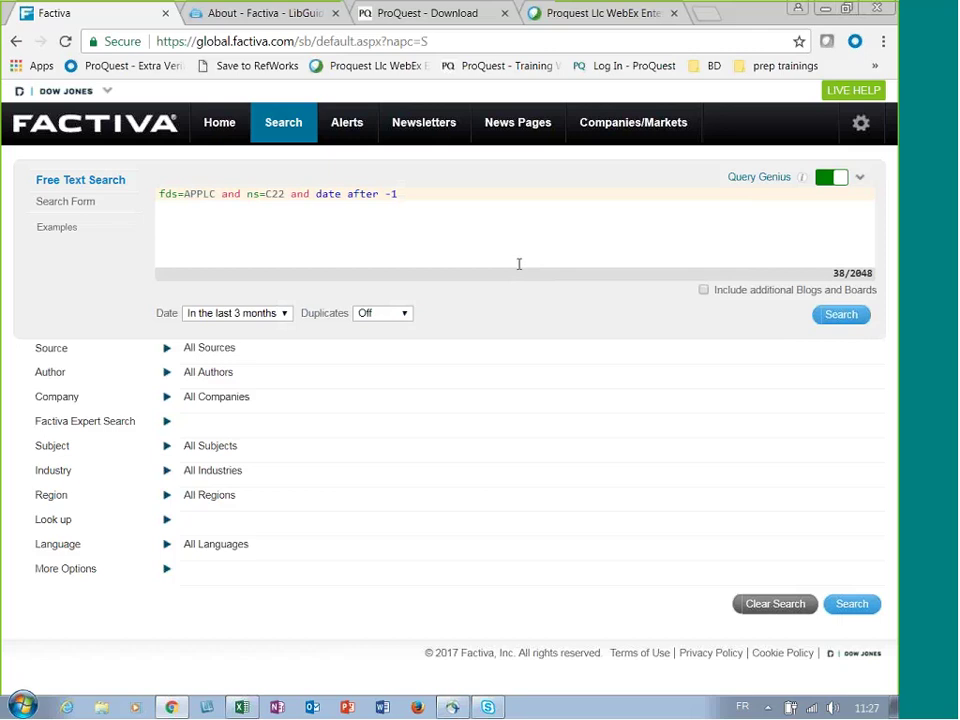
key(BackSpace)
text(30)
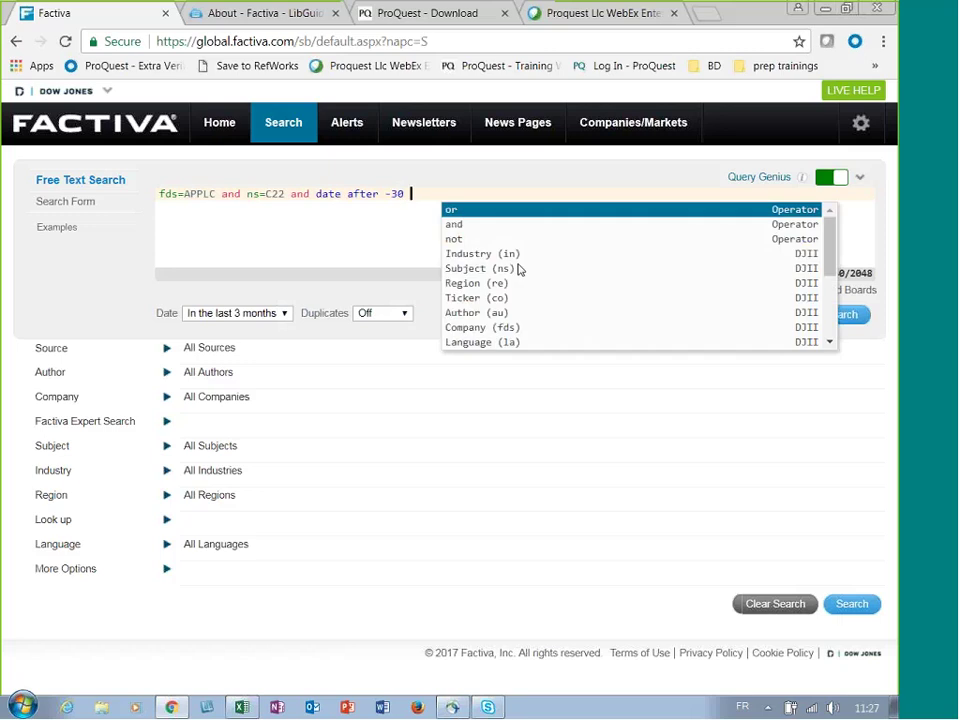
key(Down)
key(Return)
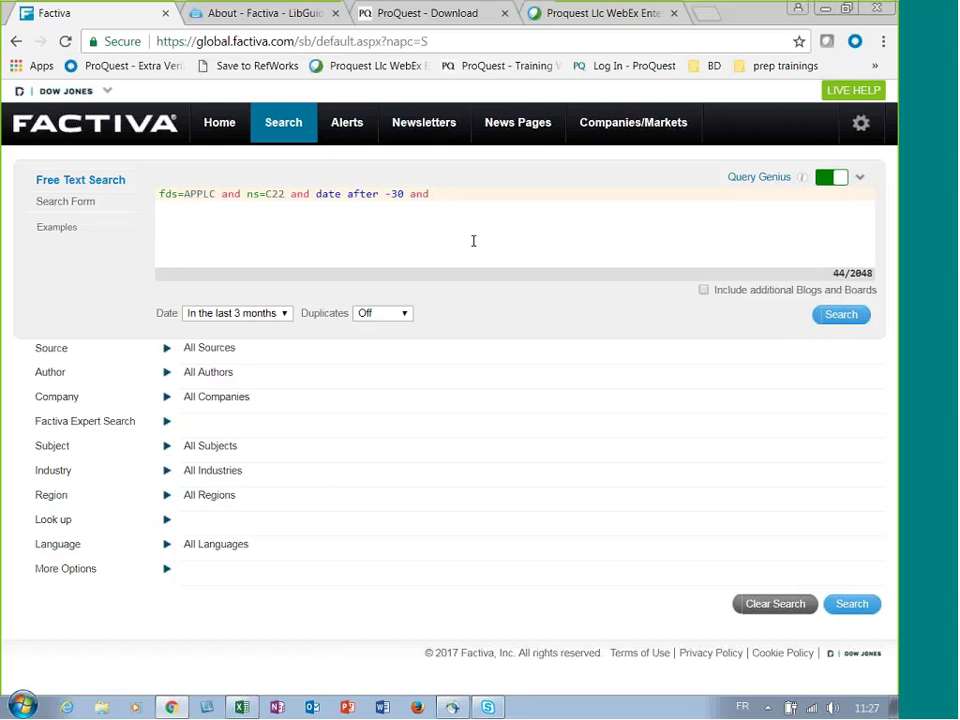
Step: Start a word count condition, entering wc>5 as its first digits
text(w)
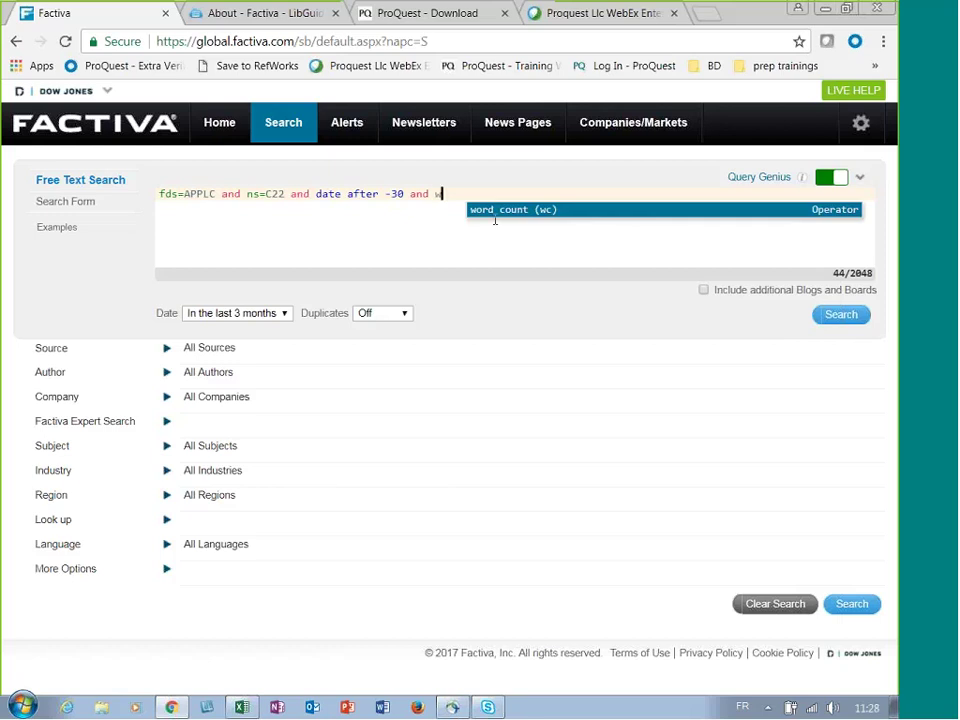
click(494, 218)
text(>1)
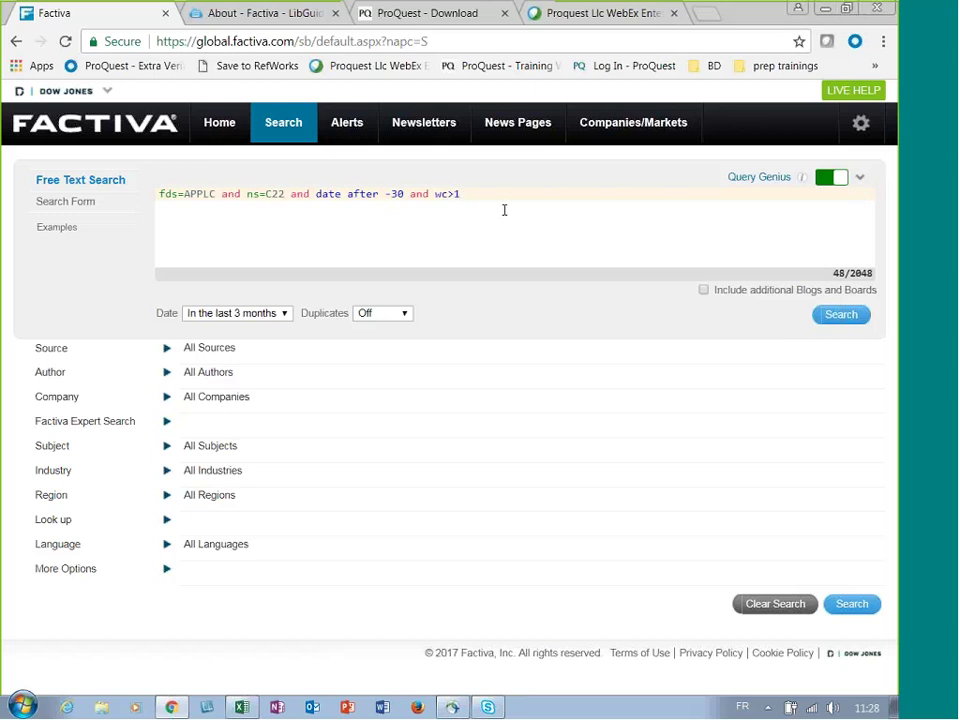
key(BackSpace)
text(5)
key(Return)
Step: Complete the word count as wc>500 and briefly view the C22 subject details
text(00)
key(Return)
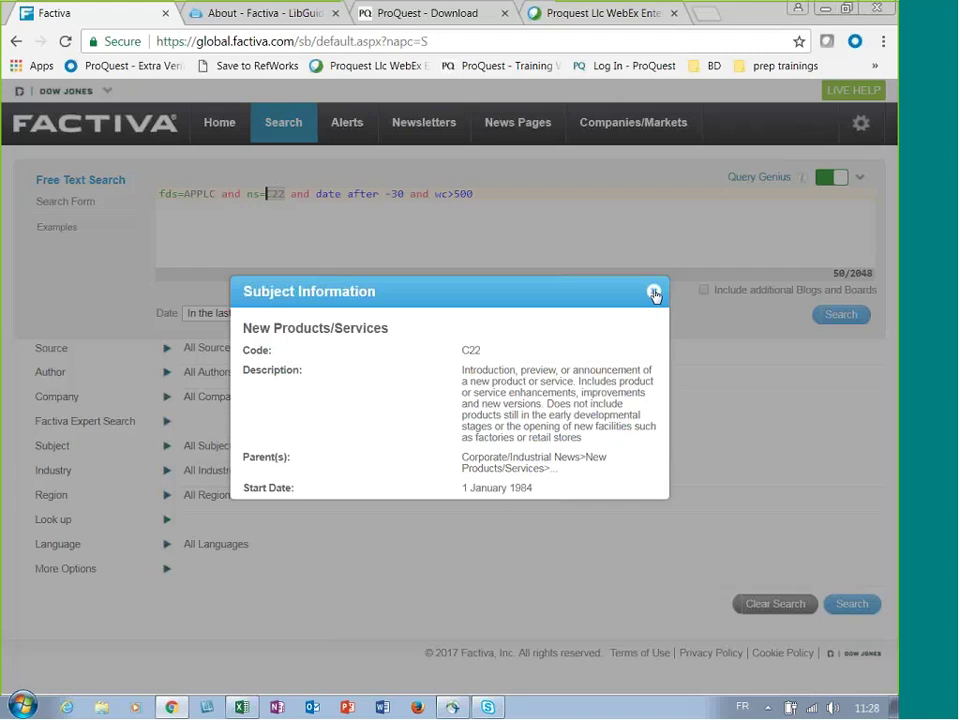
click(654, 293)
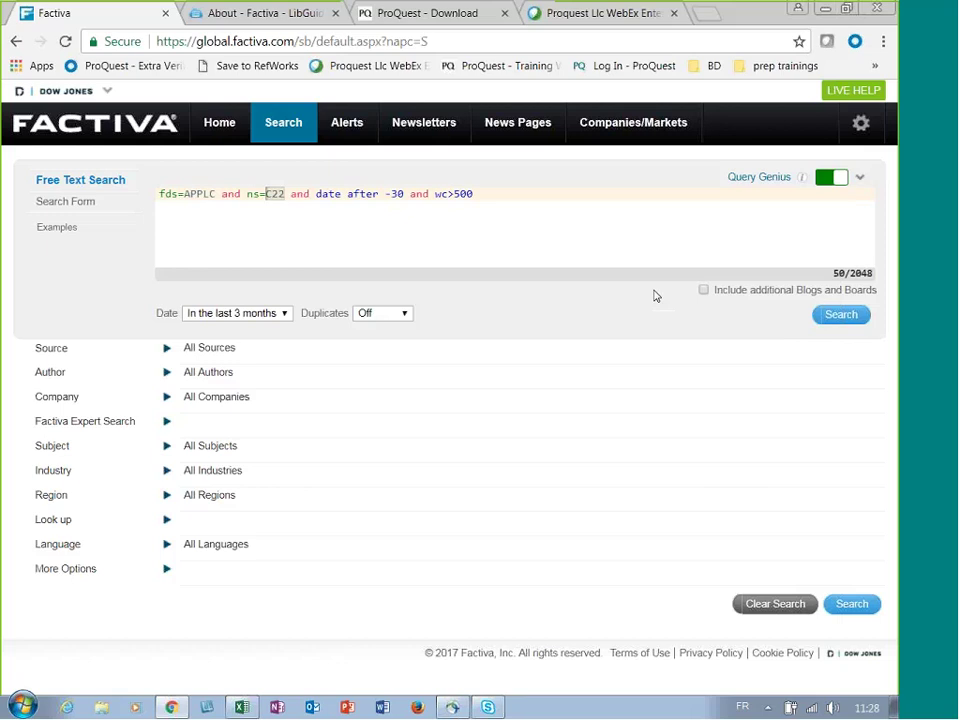
Step: Read the Field codes section of the Ready, Steady, Search guide, then return to Factiva
click(273, 18)
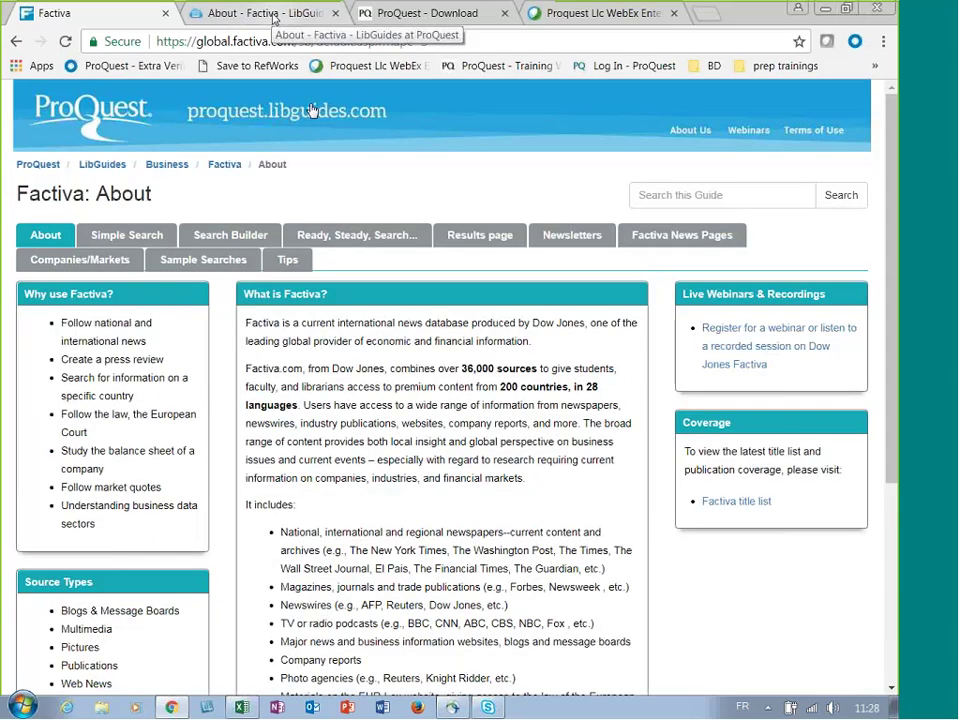
click(353, 240)
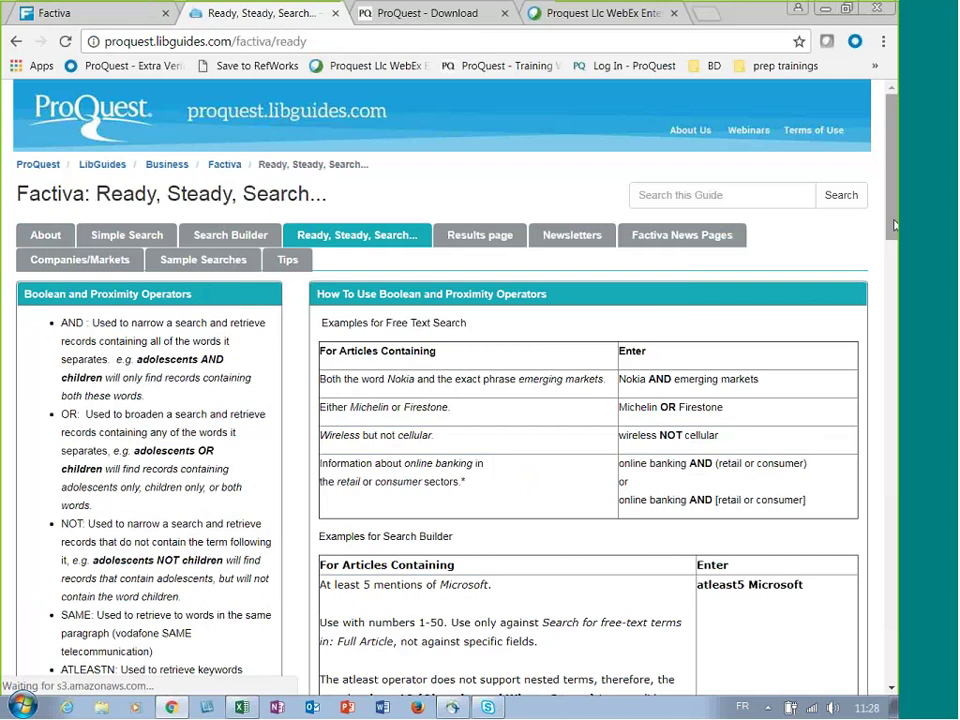
scroll(895, 229, down, 1)
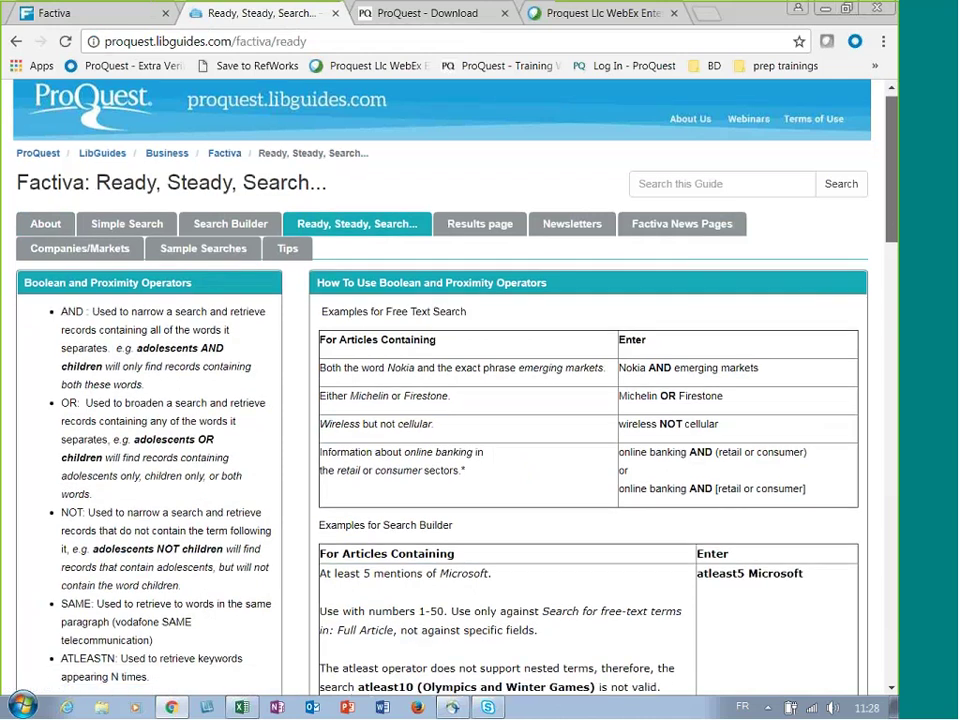
scroll(590, 400, down, 3)
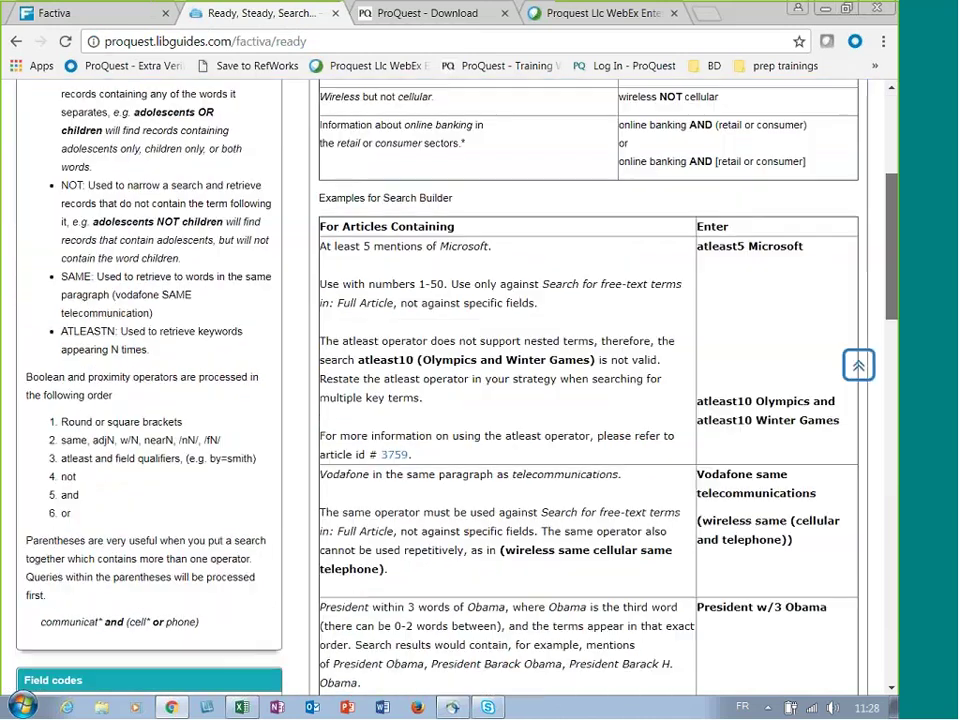
scroll(590, 400, down, 2)
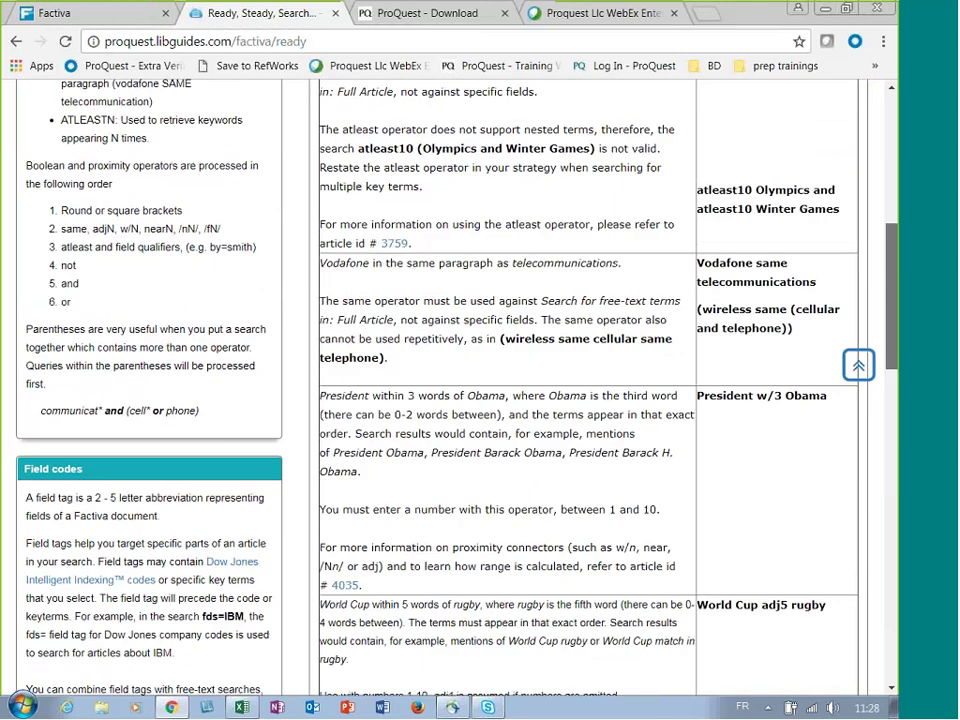
scroll(893, 395, down, 1)
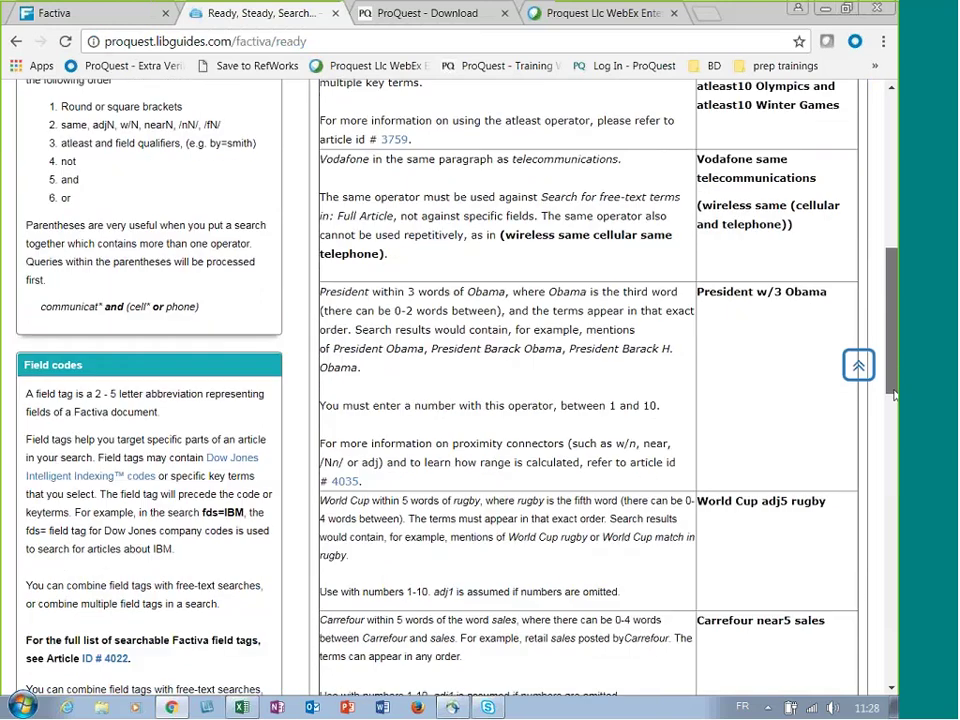
scroll(893, 395, down, 1)
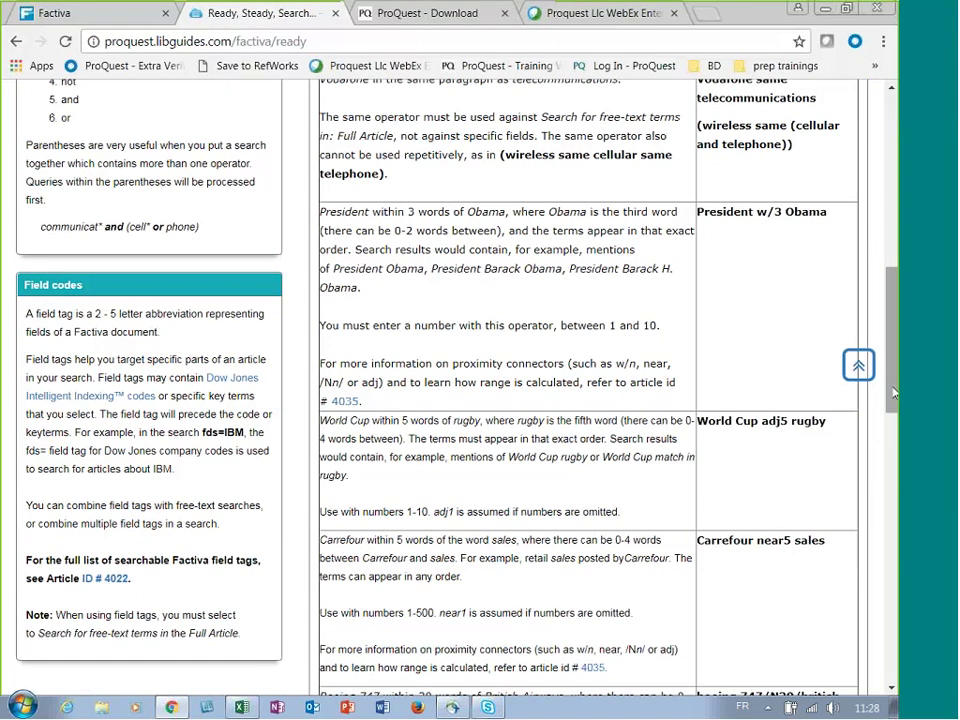
click(103, 14)
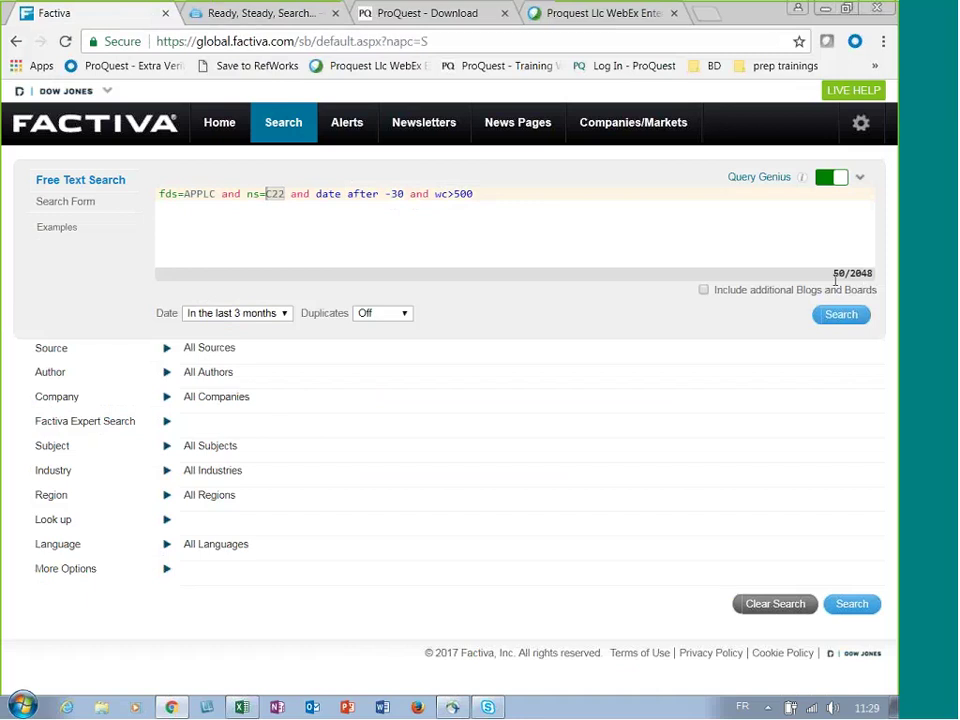
Step: Search with fds=APPLC and ns=C22 and date after -30 and wc>500
click(838, 316)
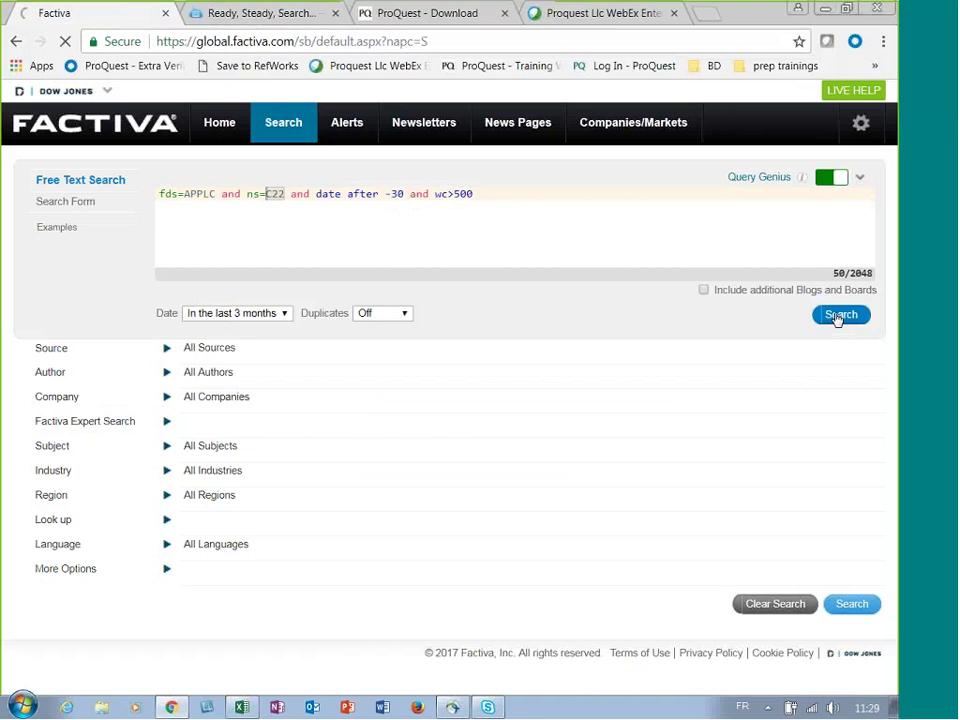